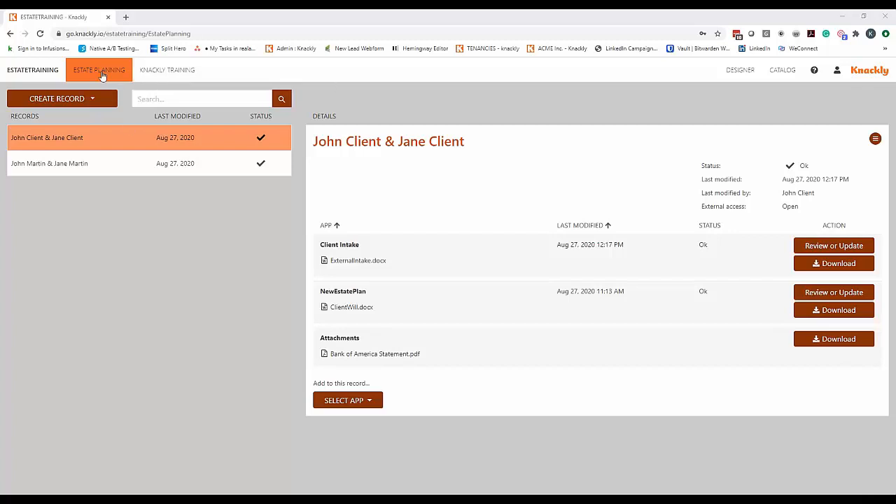
- Compare the Estate Planning and Knackly Training catalogs with their catalog settings, and view the EstatePlan model in the designer
click(170, 75)
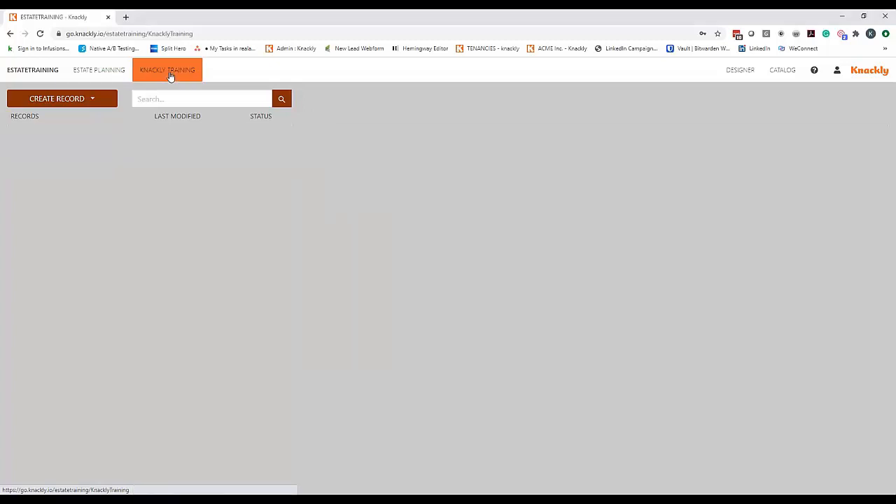
click(117, 77)
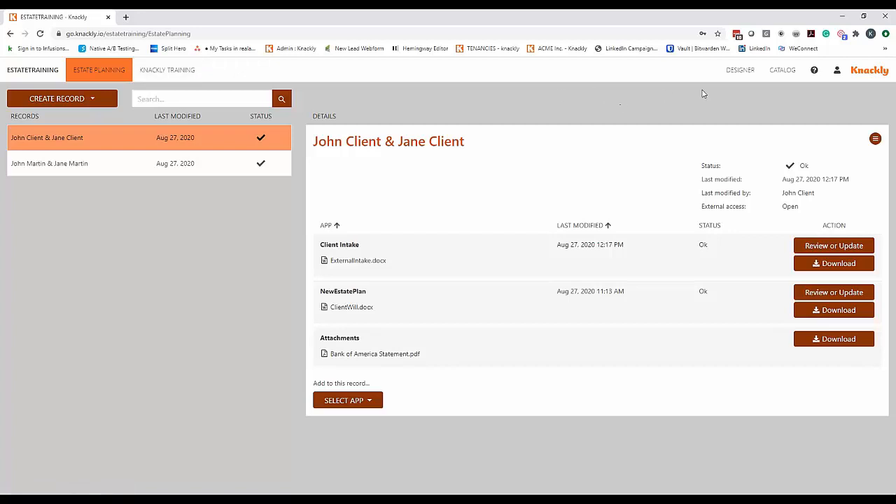
click(775, 70)
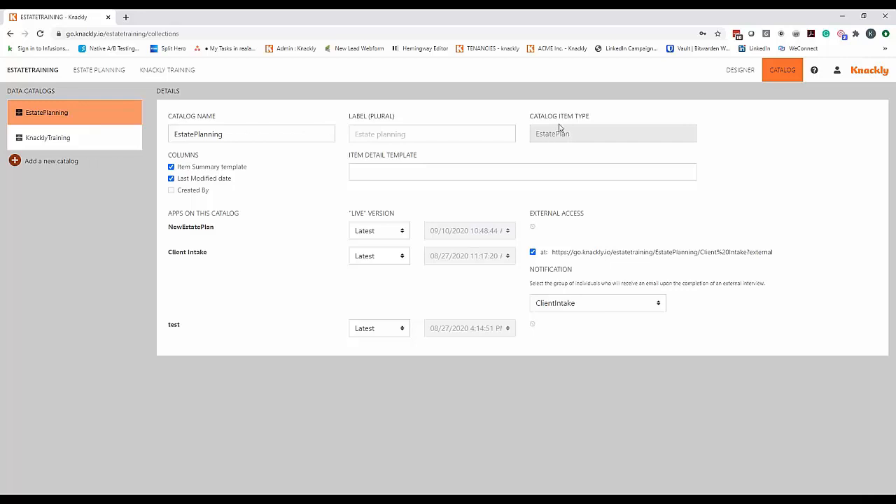
click(63, 138)
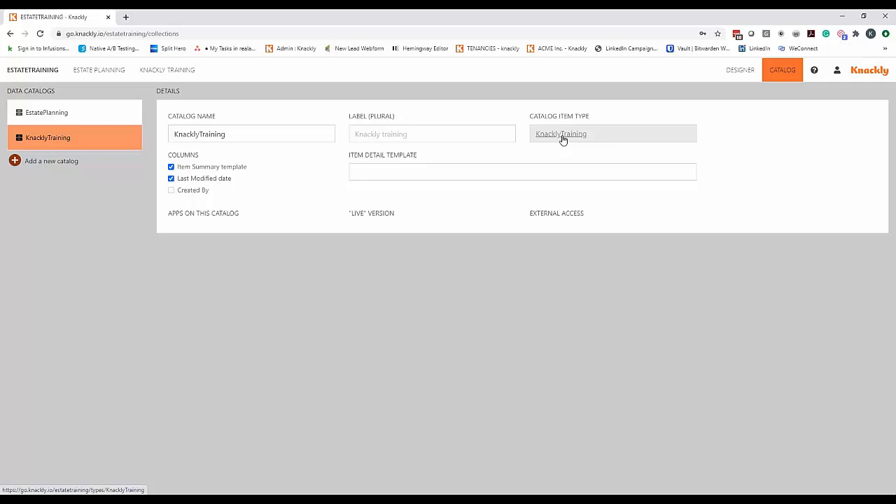
click(58, 117)
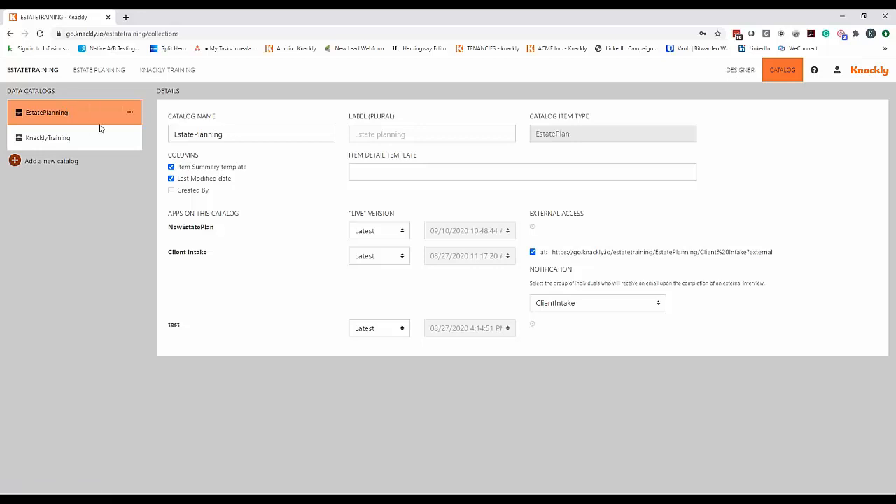
click(737, 72)
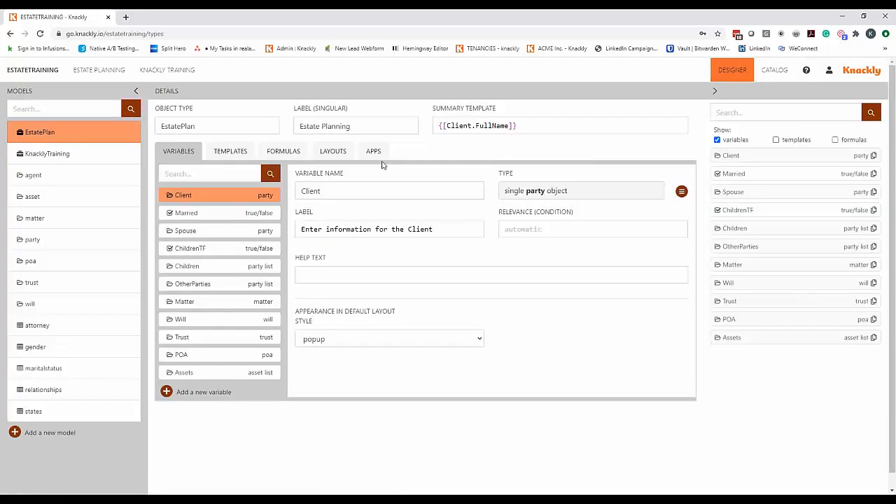
click(64, 137)
- Create a new catalog named Dev with the EstatePlan type, keeping access granted to everyone by default
click(783, 72)
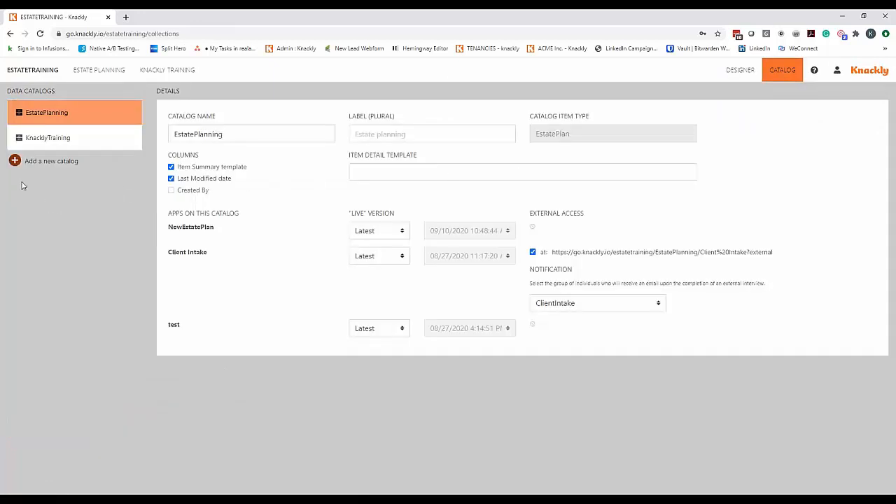
click(15, 160)
click(374, 159)
text(Dev)
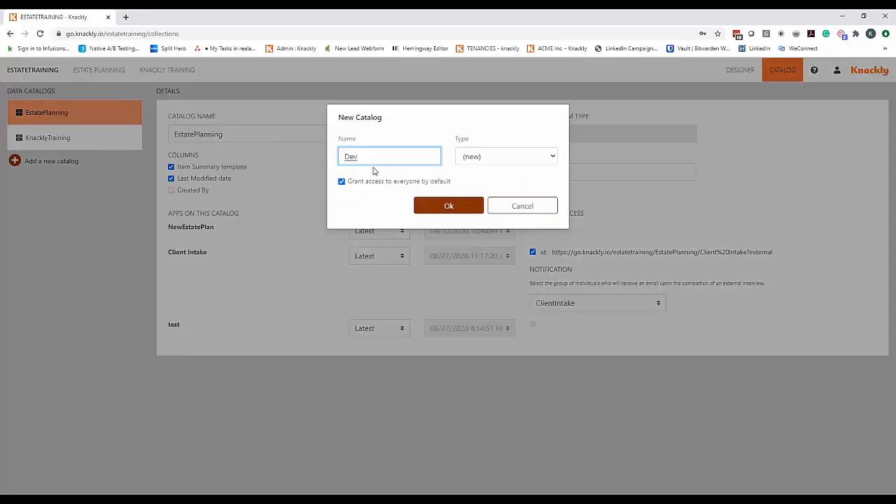
click(484, 160)
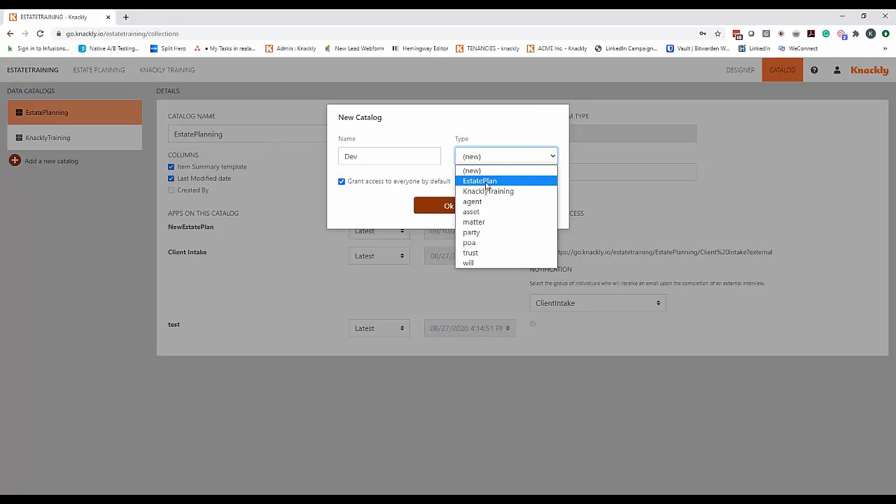
click(487, 182)
click(452, 207)
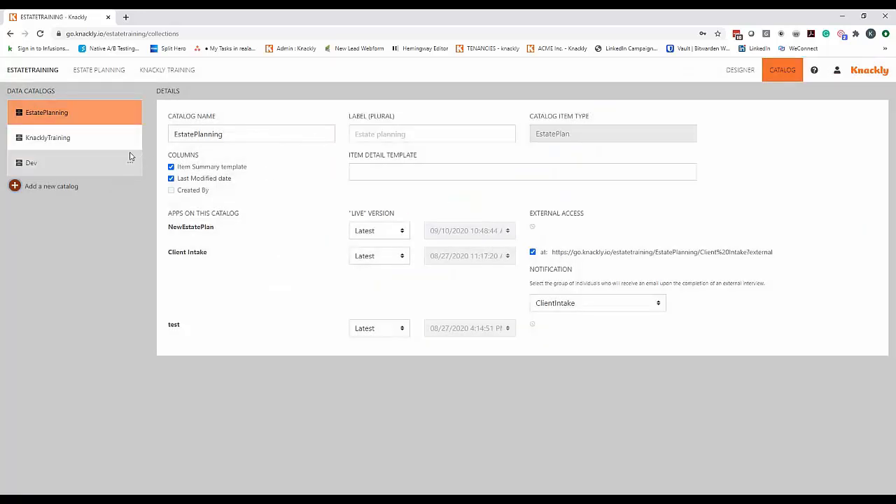
- Review the Dev catalog's settings and its EstatePlan model, then reload the site and compare the Dev and Estate Planning record lists
click(79, 166)
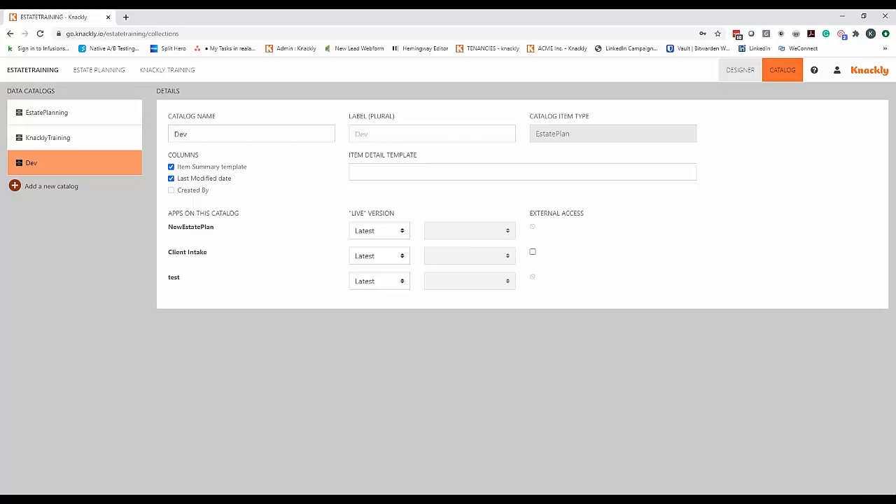
click(741, 71)
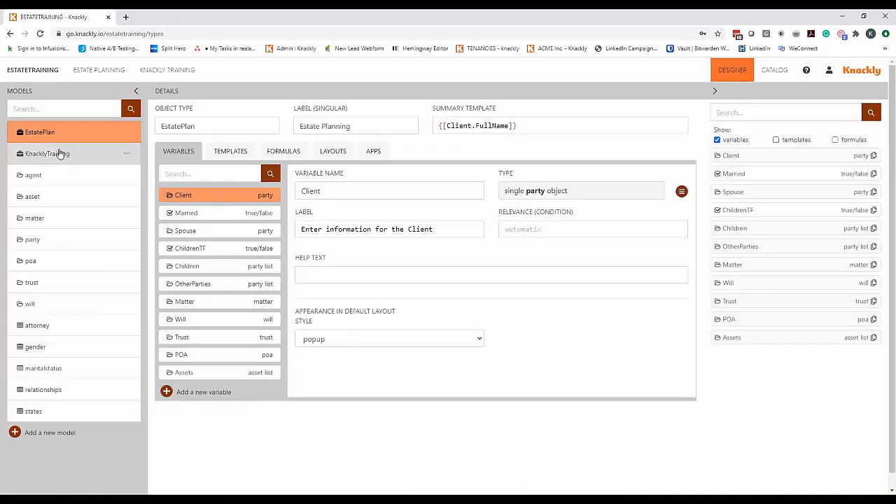
click(54, 137)
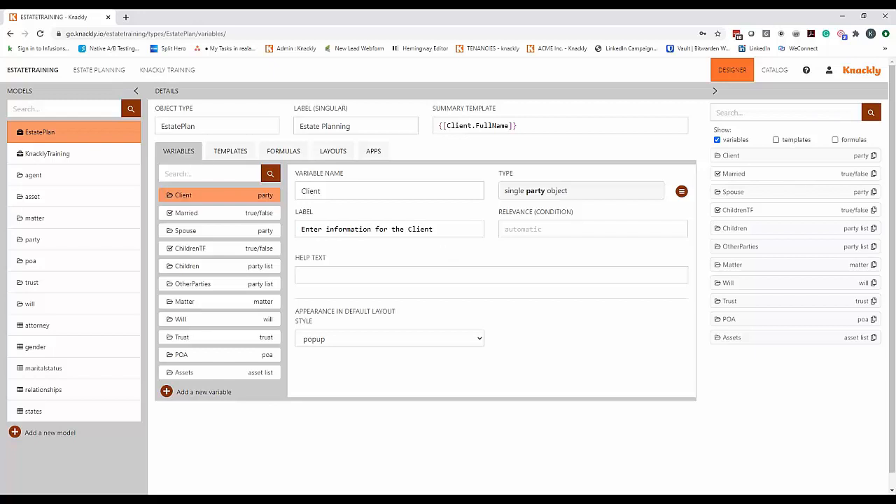
click(41, 34)
click(215, 70)
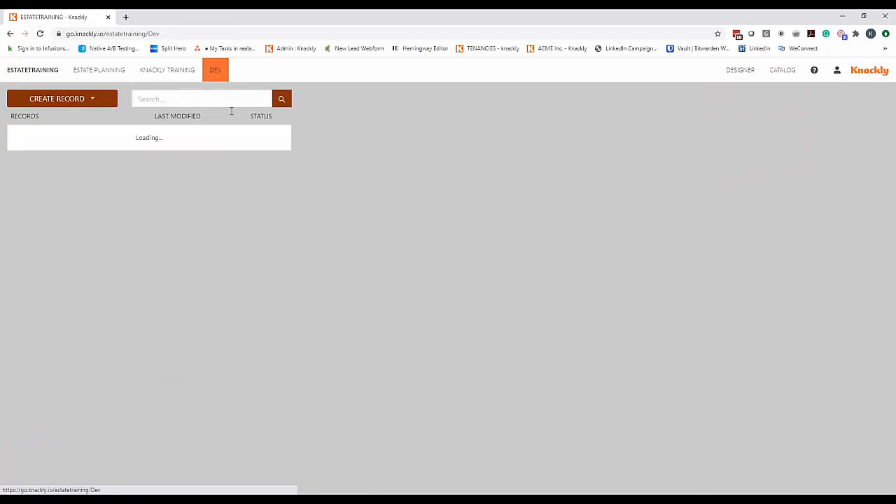
click(124, 74)
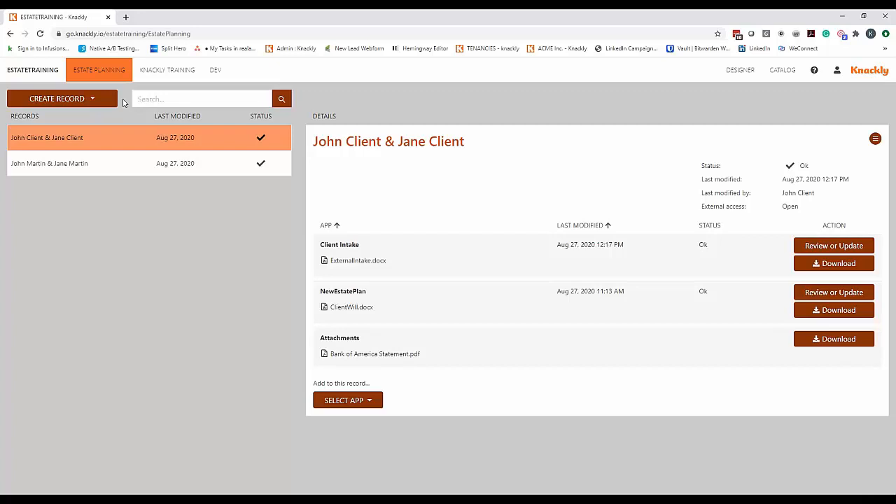
- In the EstatePlanning catalog, pin the NewEstatePlan app's live version at 09/10/2020 10:48:44 AM
click(782, 71)
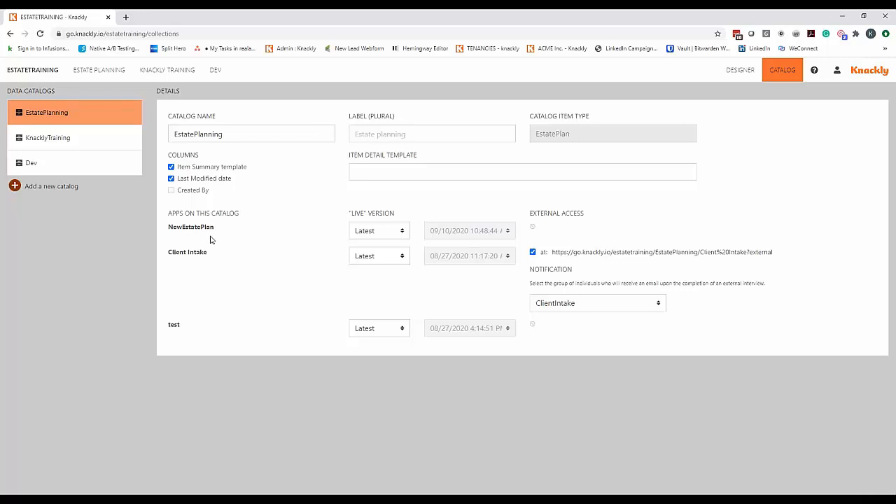
click(397, 235)
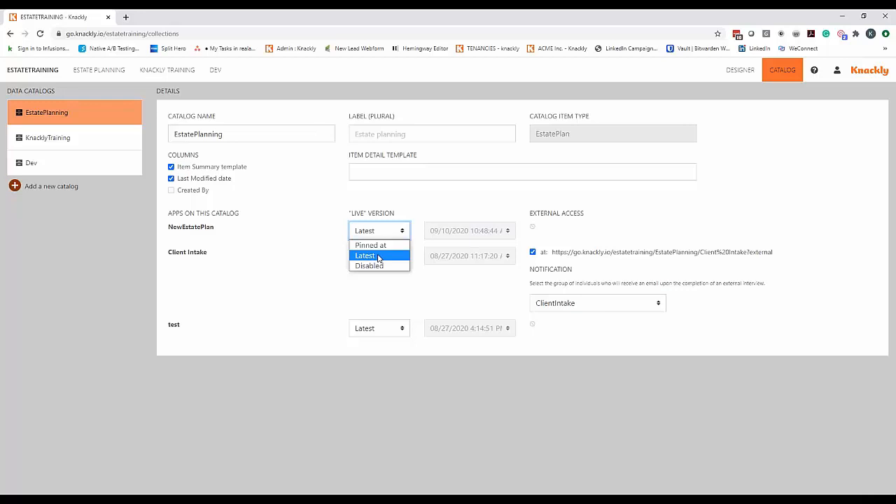
click(386, 247)
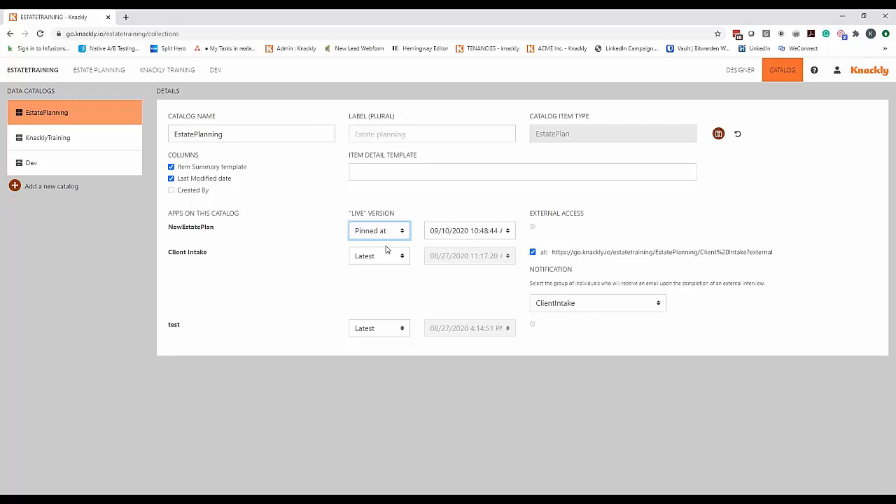
click(502, 232)
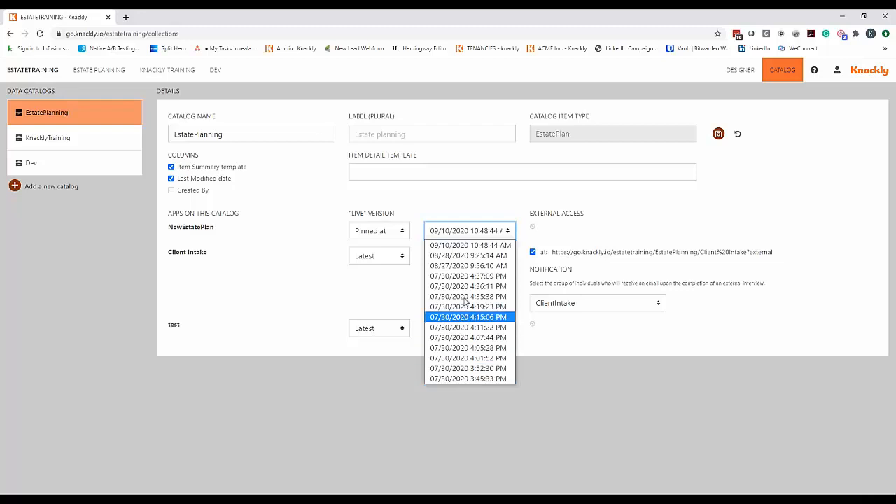
click(473, 246)
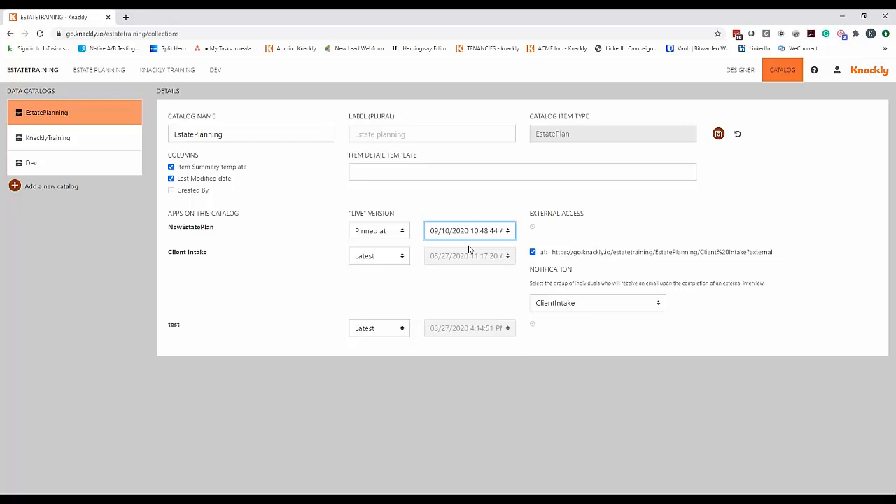
- Pin the Client Intake app's live version at 08/27/2020 11:17:20 AM
click(398, 257)
click(406, 271)
click(488, 253)
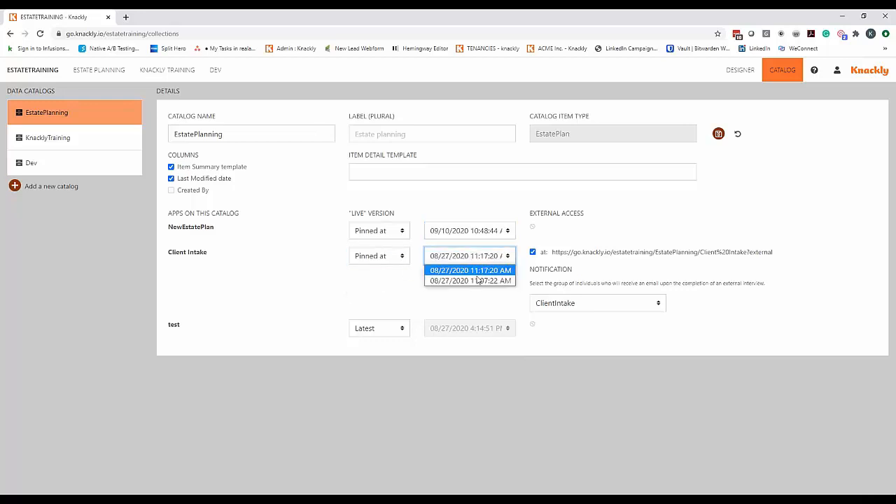
click(486, 271)
- Pin the test app's live version at 08/27/2020 4:14:51 PM and save the EstatePlanning catalog
click(389, 331)
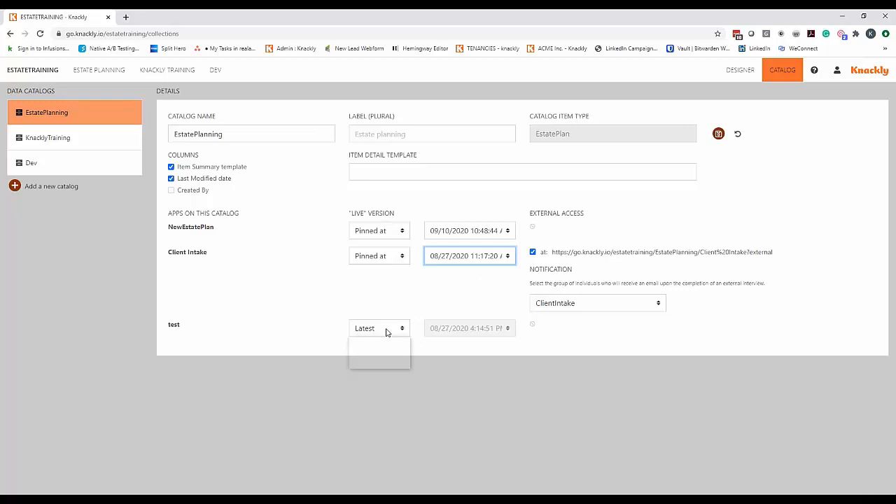
click(388, 342)
click(463, 328)
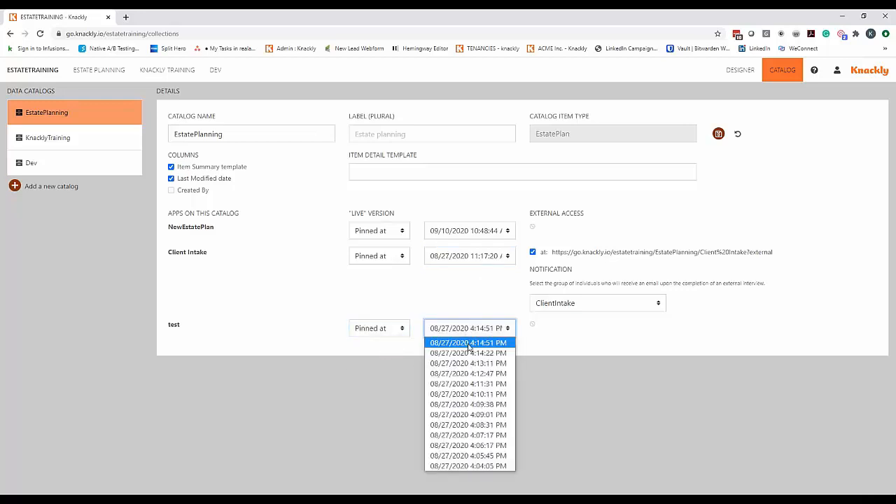
click(468, 341)
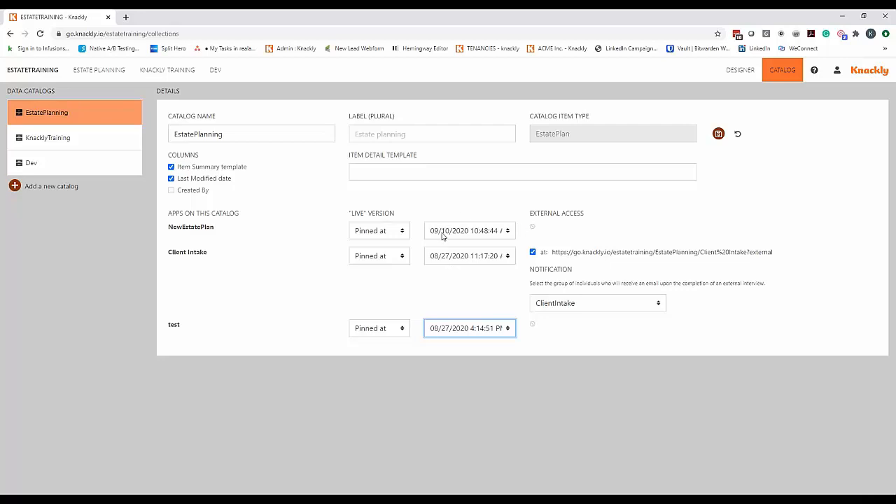
click(719, 134)
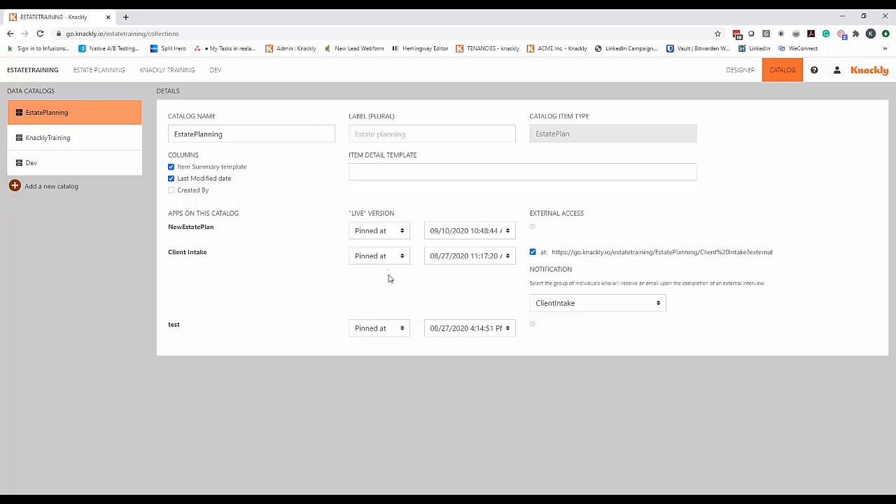
- Review the Client Intake interview of the first Estate Planning record and complete it
click(122, 76)
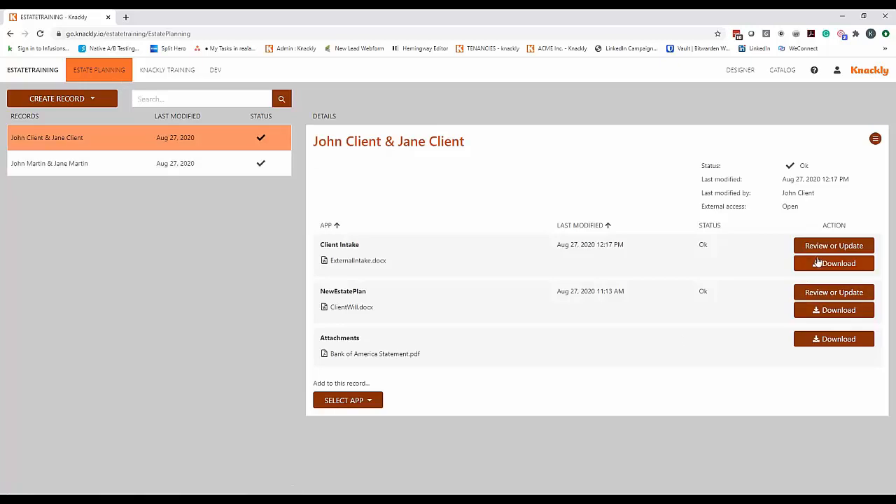
click(822, 246)
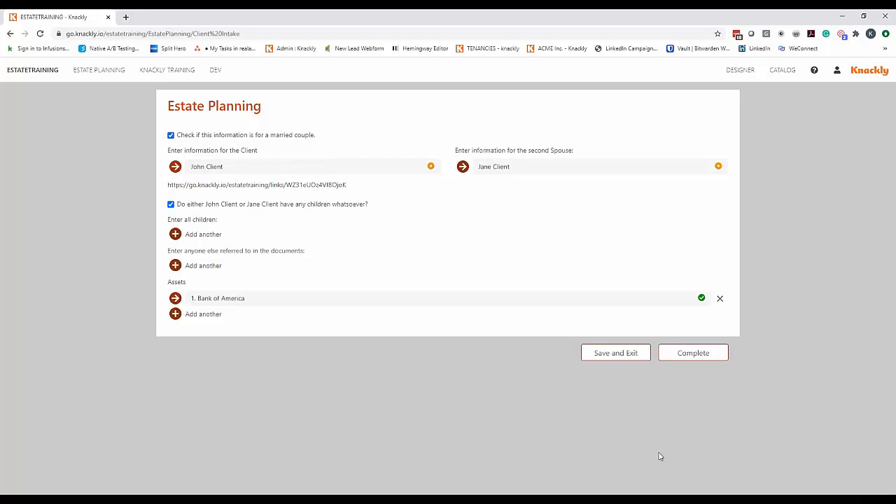
click(693, 355)
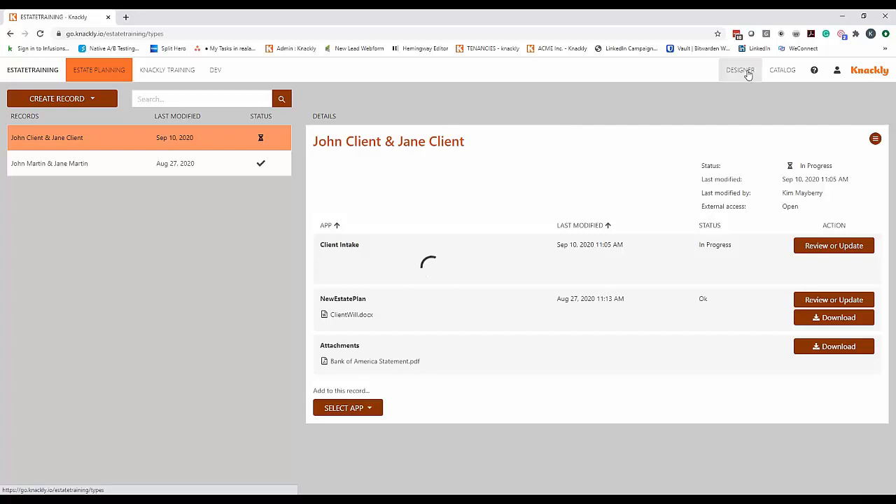
- Add a single text variable named Test3 to the EstatePlan model and save the model
click(747, 72)
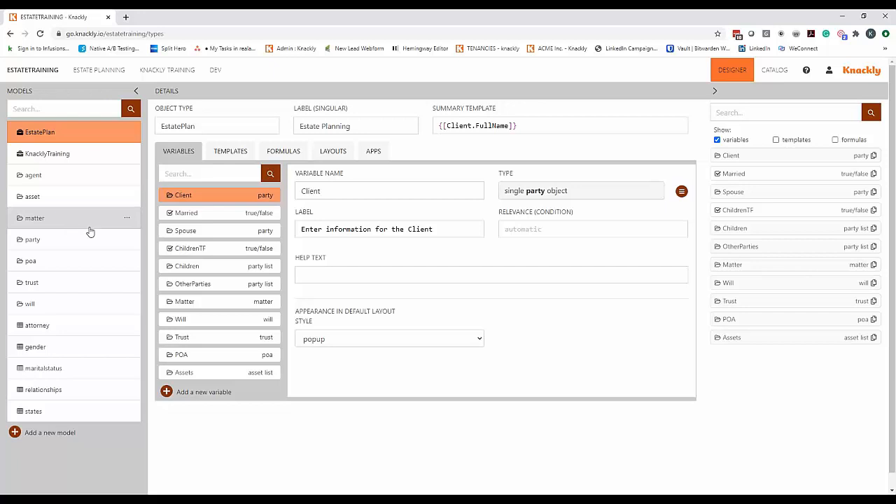
click(169, 392)
click(404, 196)
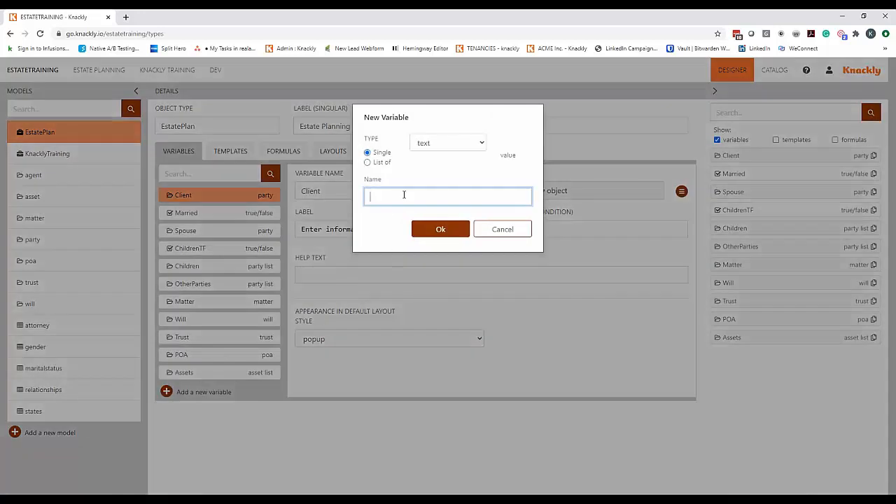
text(TEst)
key(BackSpace)
text(est3)
click(434, 231)
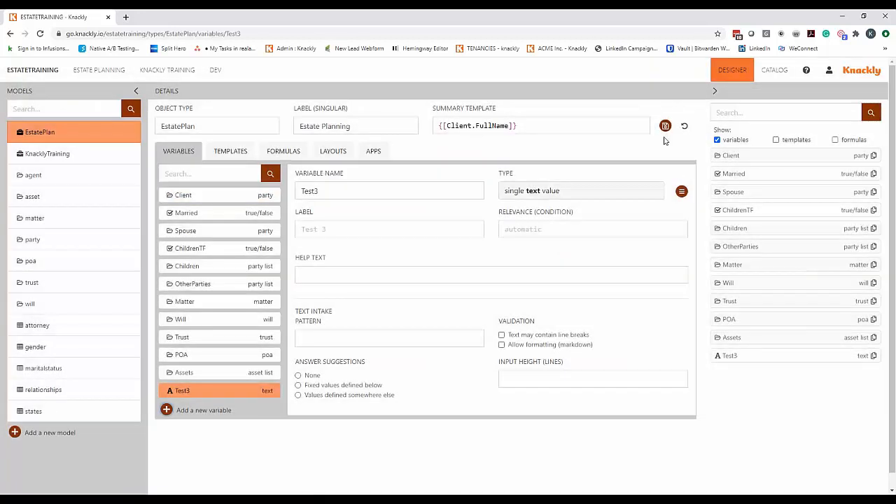
click(665, 126)
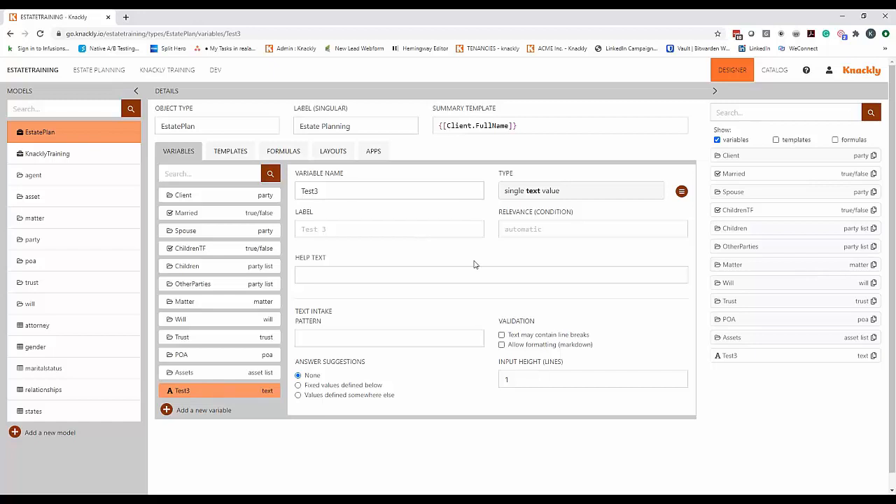
- Set the Test3 variable's relevance condition to true and save the model
click(540, 229)
text(true)
click(665, 125)
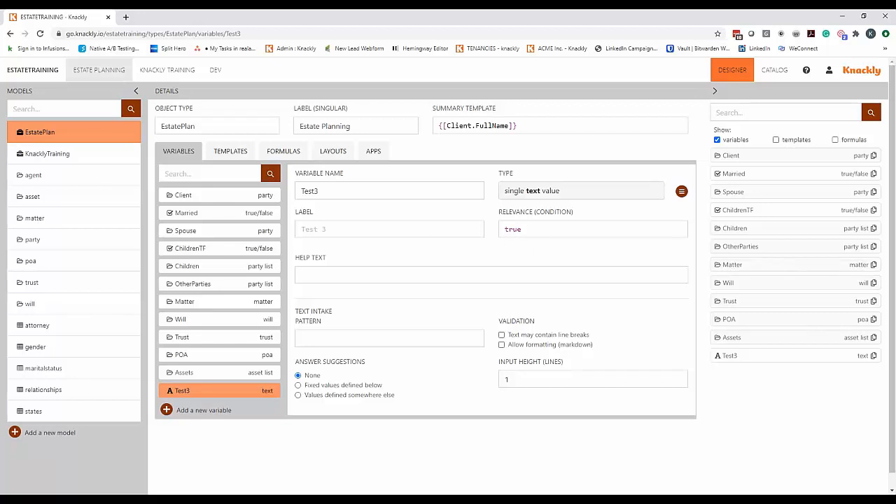
- Reopen the Client Intake interview of the first Estate Planning record to check whether Test3 is included
click(98, 70)
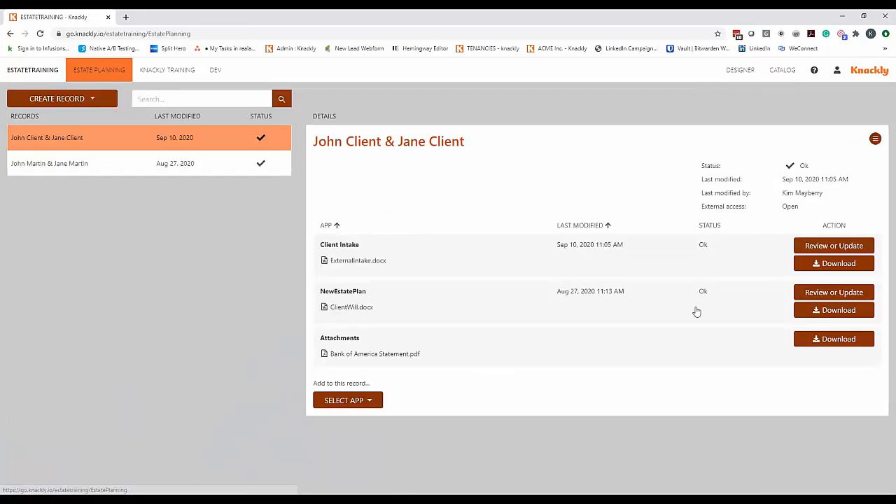
click(819, 248)
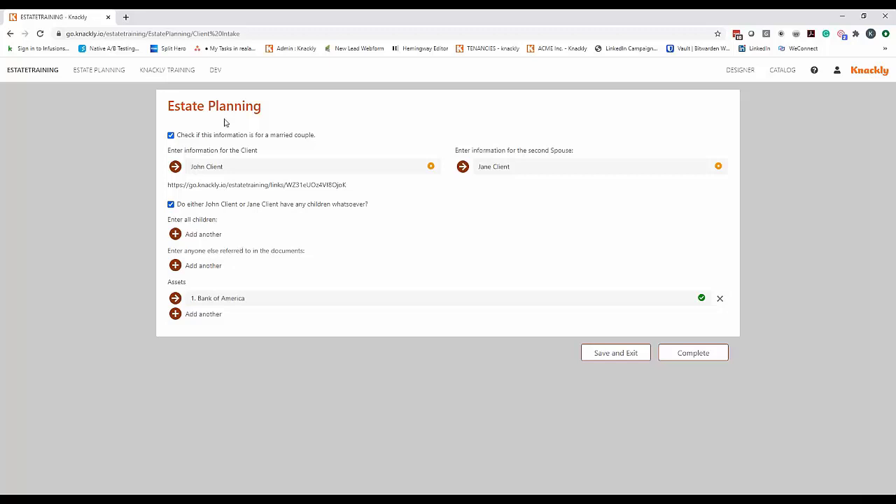
- Complete the Client Intake interview, and create and complete a NewEstatePlan record in the Dev catalog to check for Test3
click(681, 366)
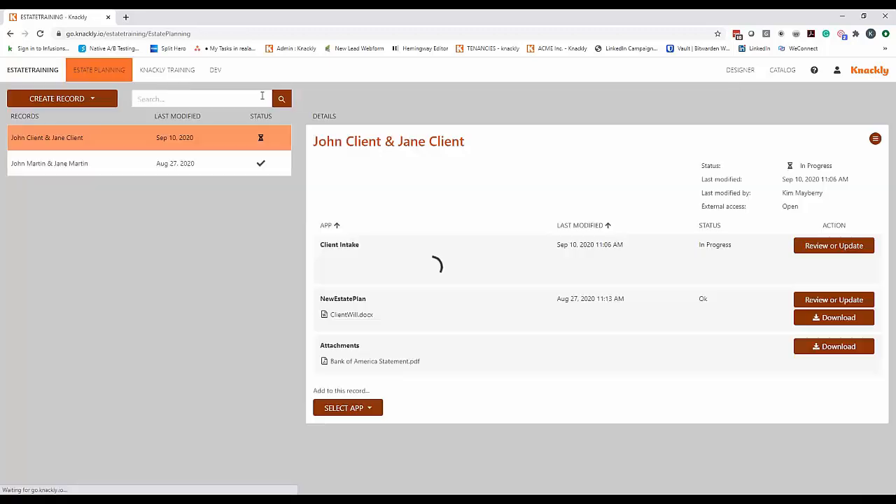
click(217, 71)
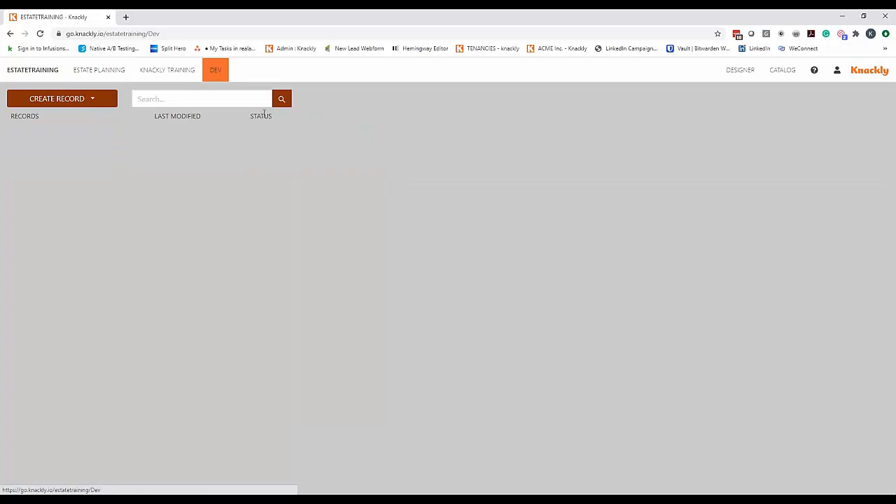
click(75, 101)
click(51, 119)
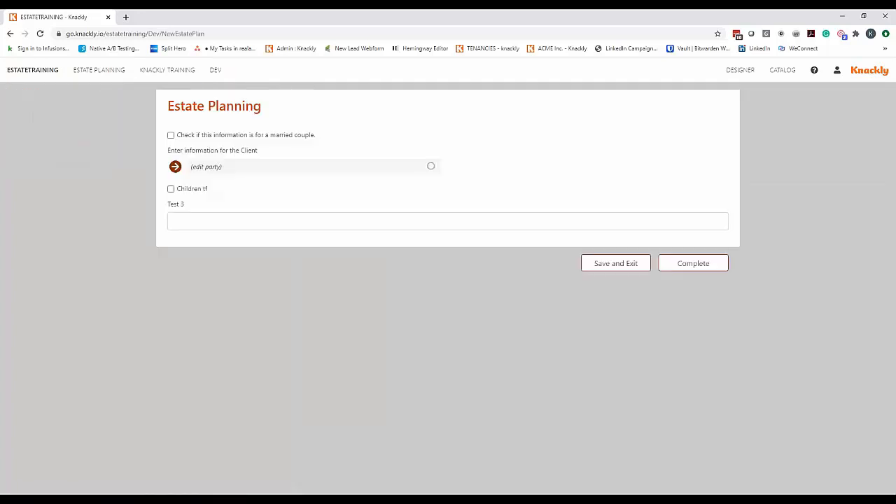
click(207, 220)
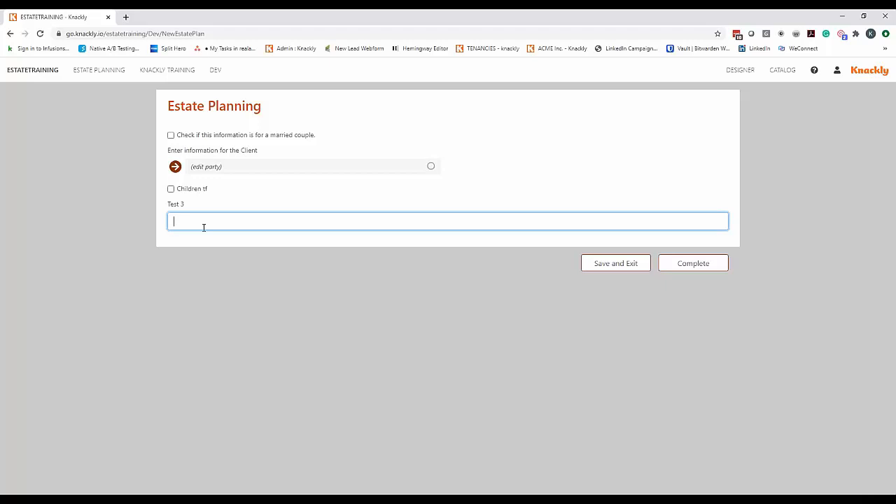
click(722, 268)
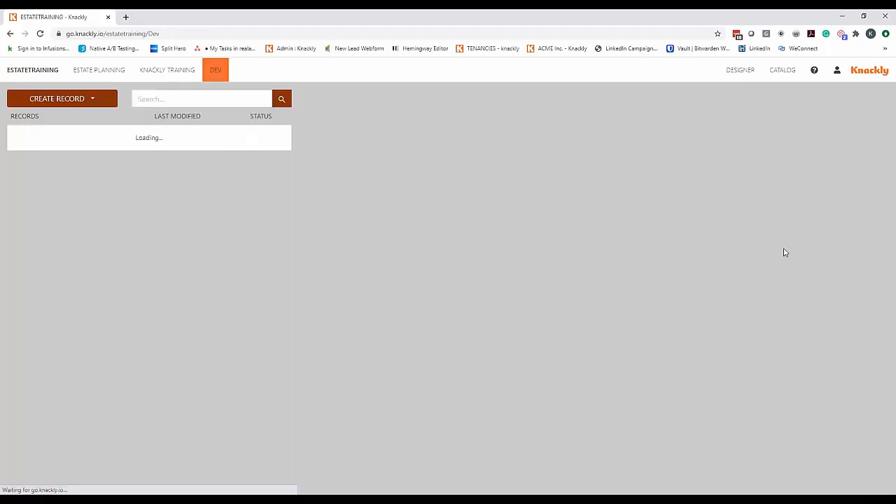
- Review the available pinned live versions of the NewEstatePlan and Client Intake apps in the EstatePlanning catalog settings
click(788, 75)
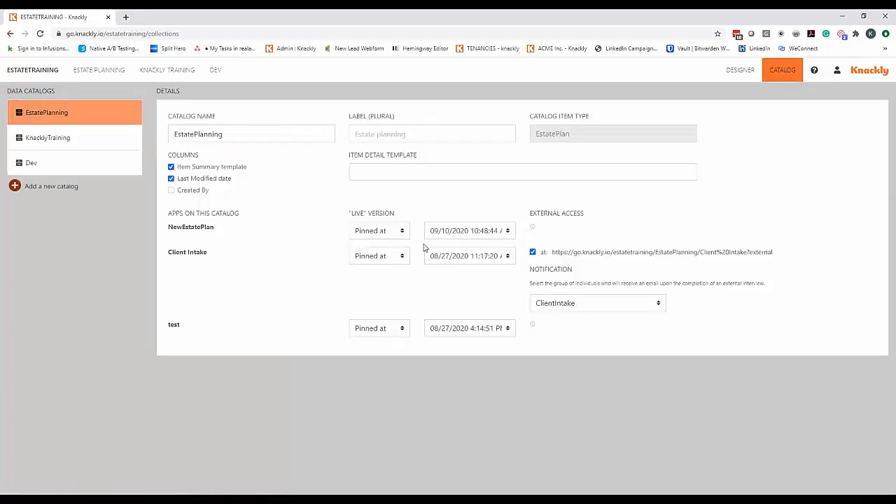
click(502, 234)
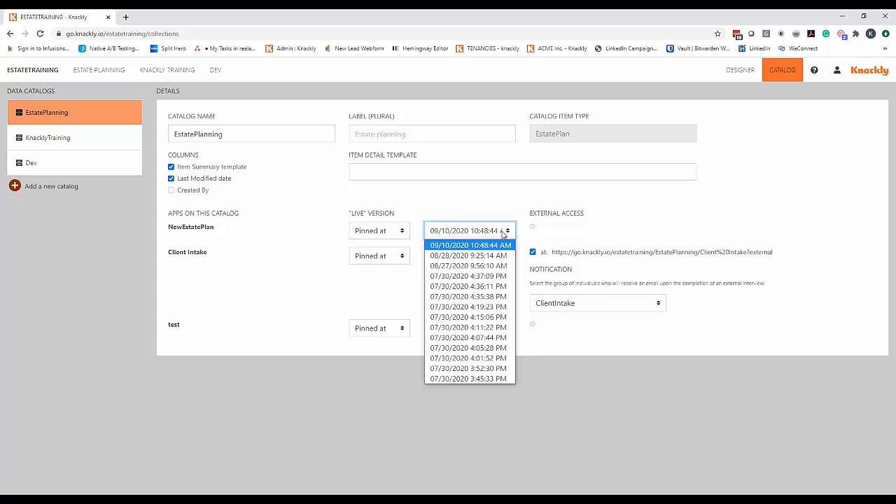
click(481, 201)
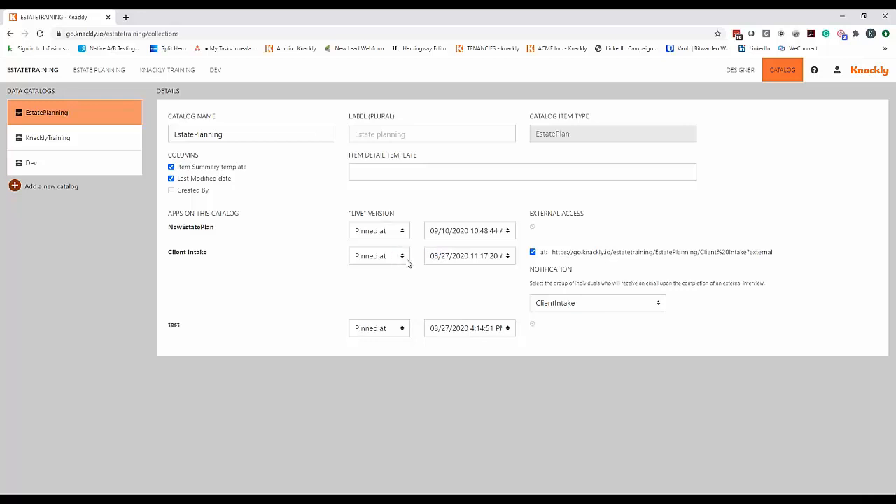
click(472, 259)
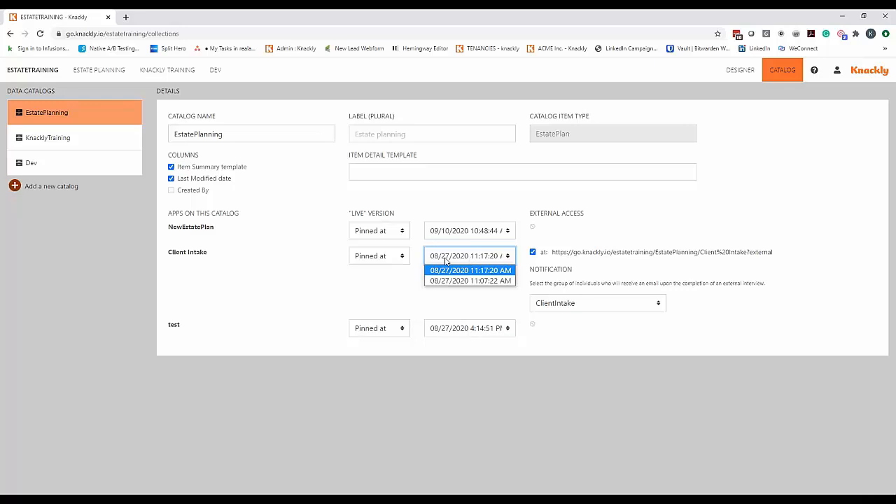
click(403, 256)
- Open the list of models in the Designer
click(736, 71)
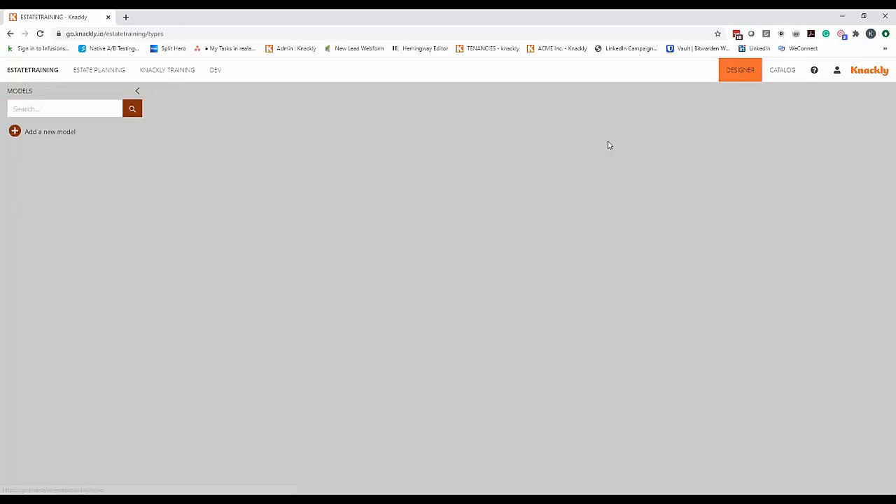